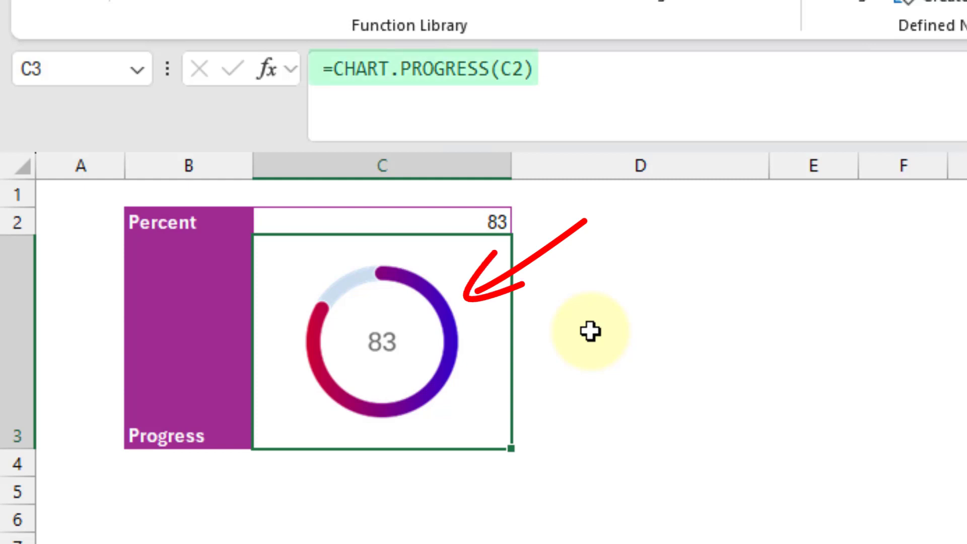
- Enter 40 in the Percent cell so the in-cell gauge redraws to 40
{"action": "left_click", "coordinate": [497, 209]}
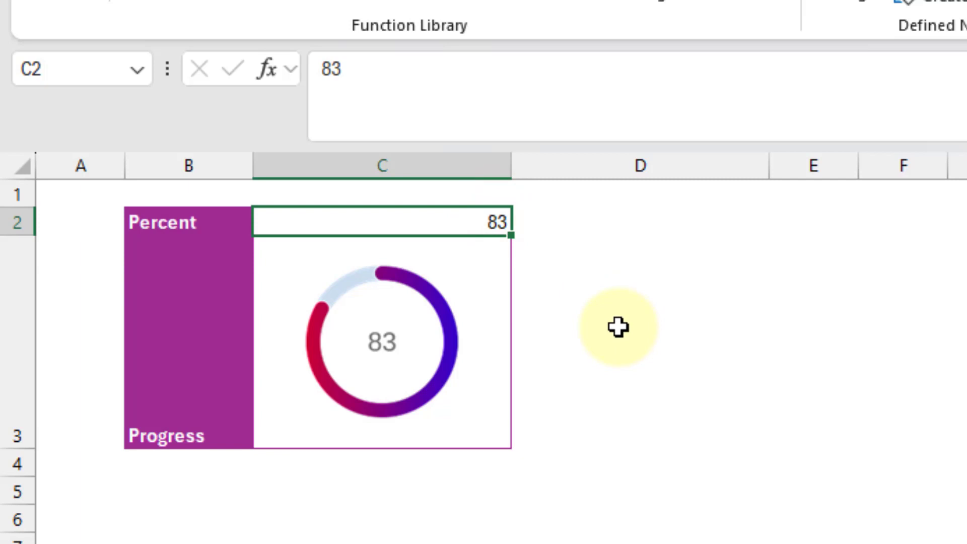
{"action": "type", "text": "40"}
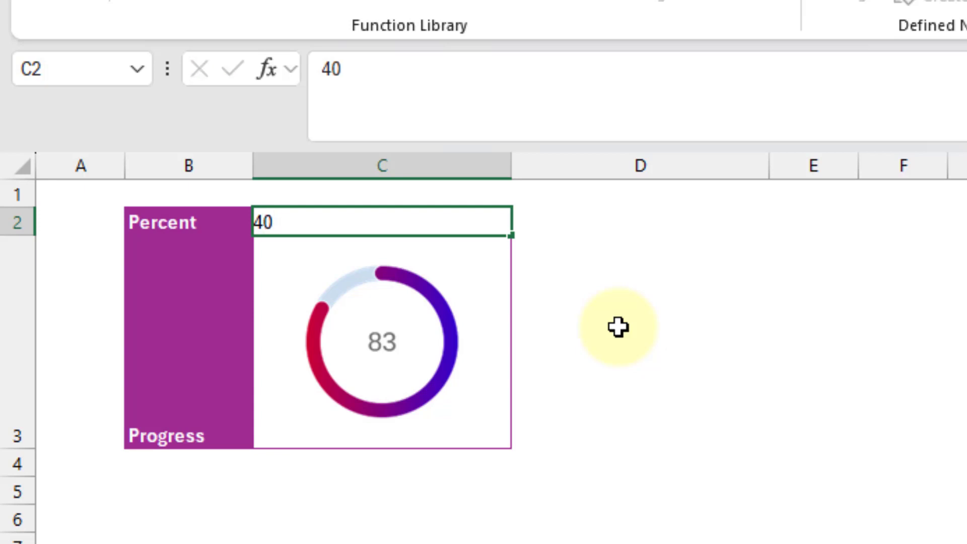
{"action": "key", "text": "Return"}
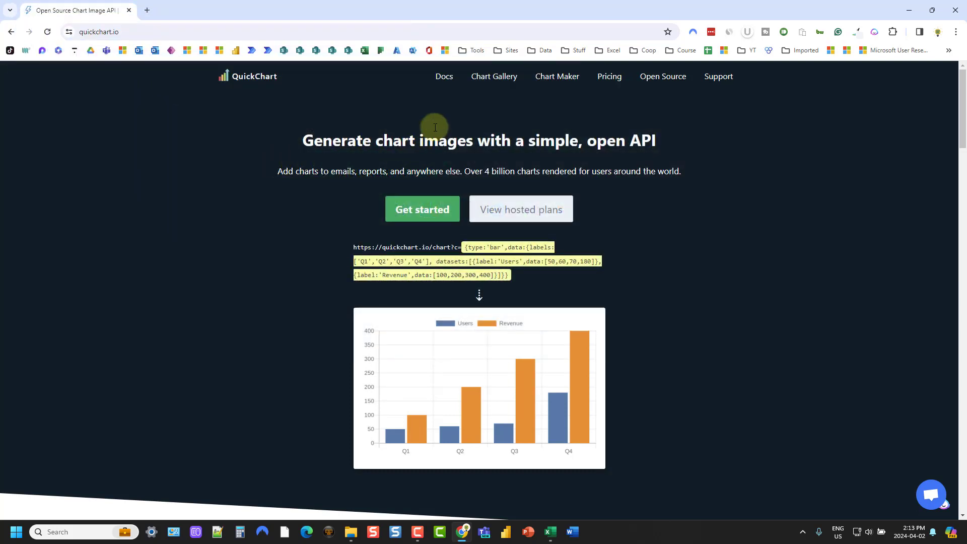
- Open the Radial gauge example from the Pie/Doughnut section of QuickChart's Chart Gallery
{"action": "left_click", "coordinate": [486, 83]}
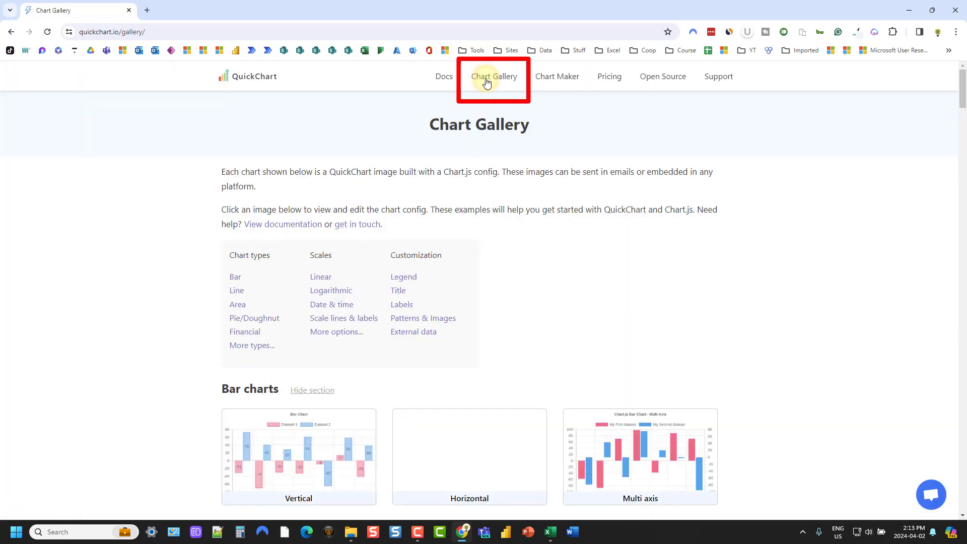
{"action": "left_click", "coordinate": [268, 321]}
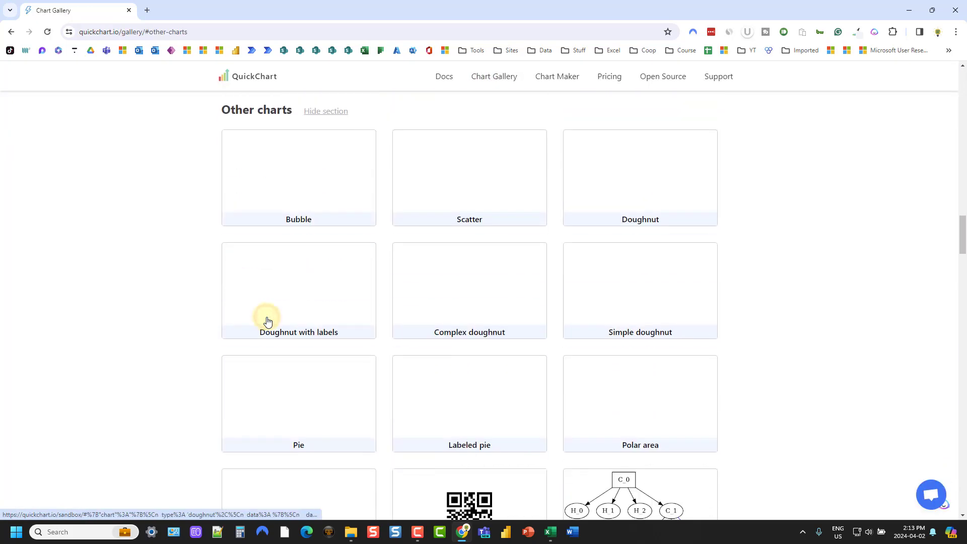
{"action": "scroll", "coordinate": [268, 320], "scroll_direction": "down", "scroll_amount": 6}
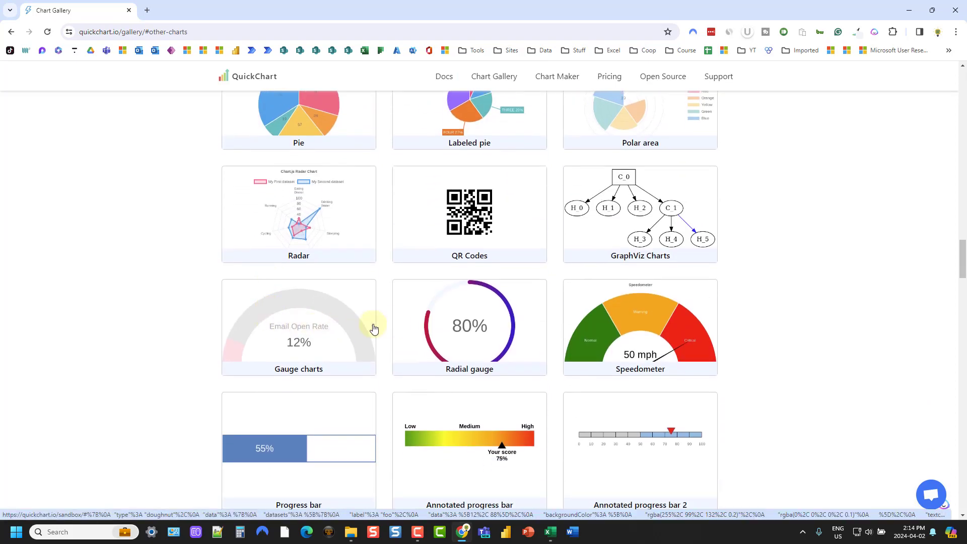
{"action": "left_click", "coordinate": [469, 326]}
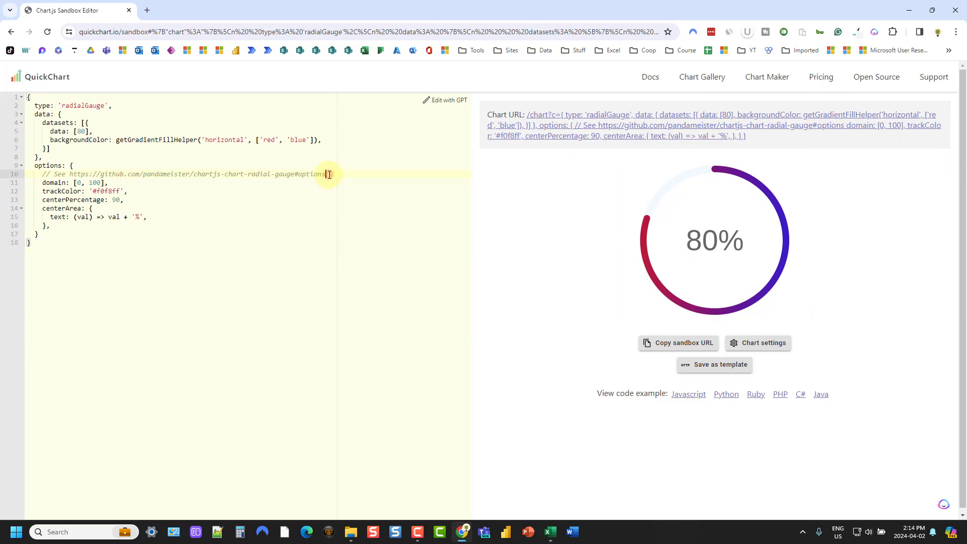
- Delete the line-10 documentation comment from the gauge config and copy the Chart URL
{"action": "left_click_drag", "start_coordinate": [328, 178], "coordinate": [6, 179]}
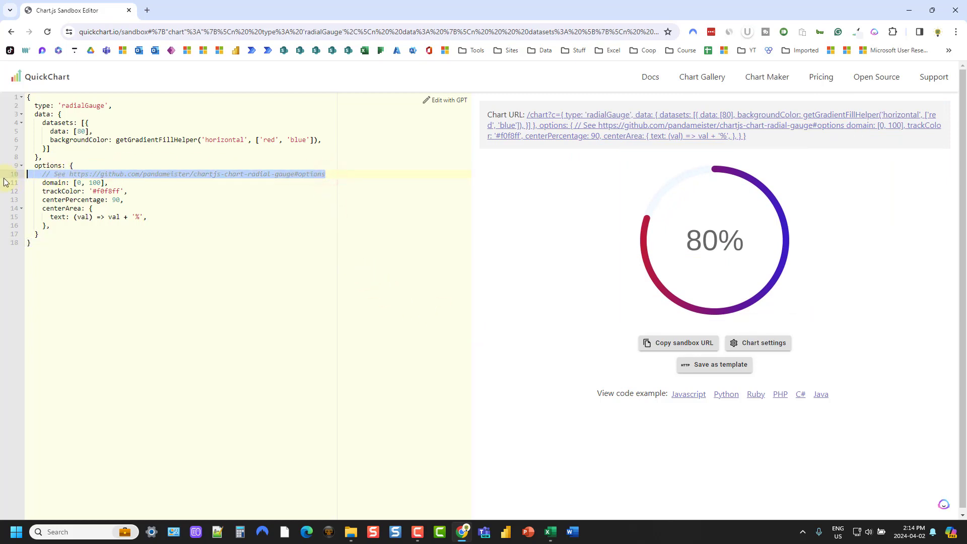
{"action": "key", "text": "BackSpace"}
{"action": "key", "text": "BackSpace"}
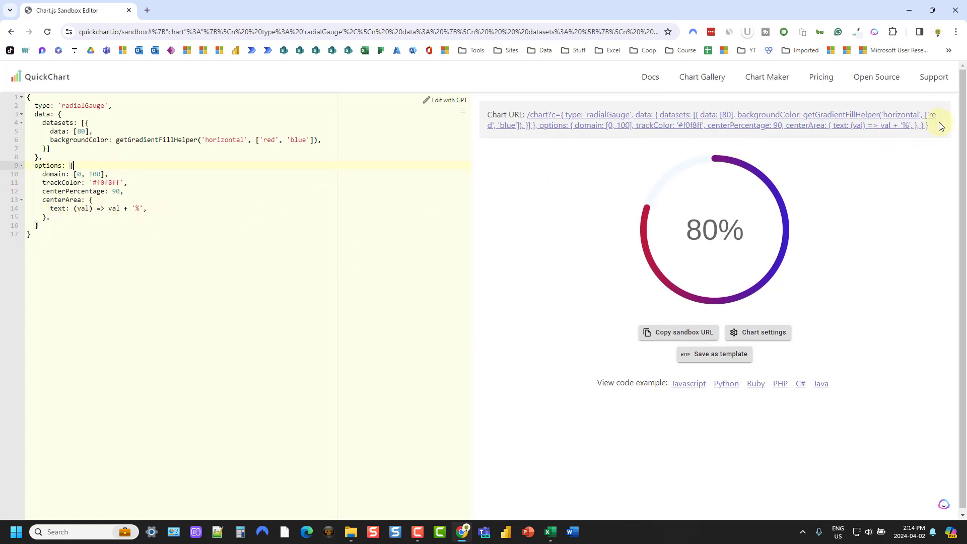
{"action": "left_click_drag", "start_coordinate": [938, 122], "coordinate": [528, 106]}
{"action": "key", "text": "ctrl+c"}
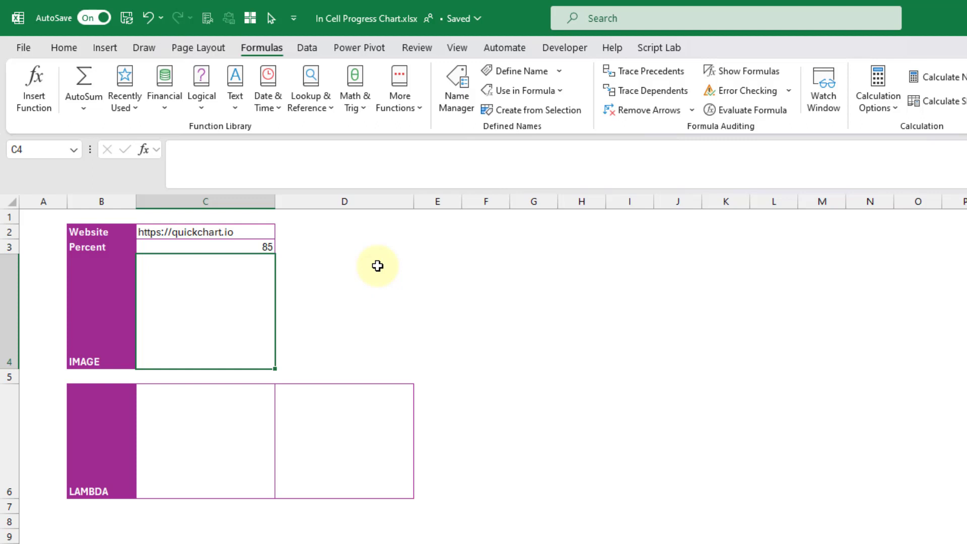
- Enter =IMAGE(C2&"<pasted radialGauge URL>") in C4, joining the website with the gauge config
{"action": "type", "text": "=im"}
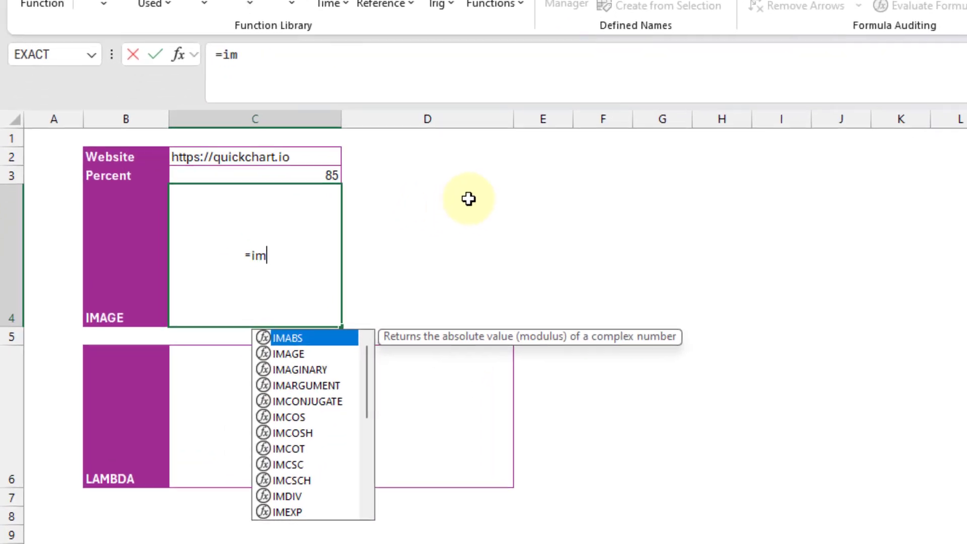
{"action": "key", "text": "Down"}
{"action": "key", "text": "Tab"}
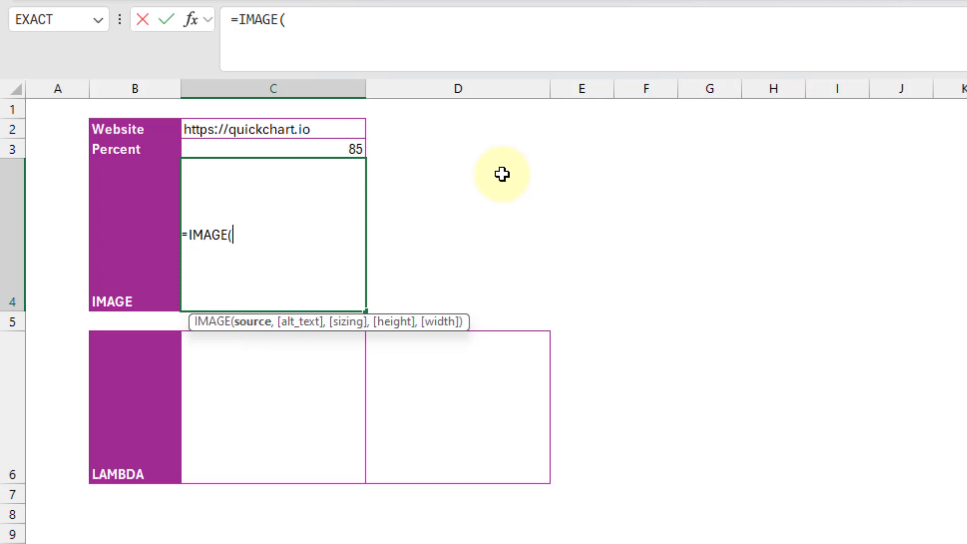
{"action": "left_click", "coordinate": [276, 127]}
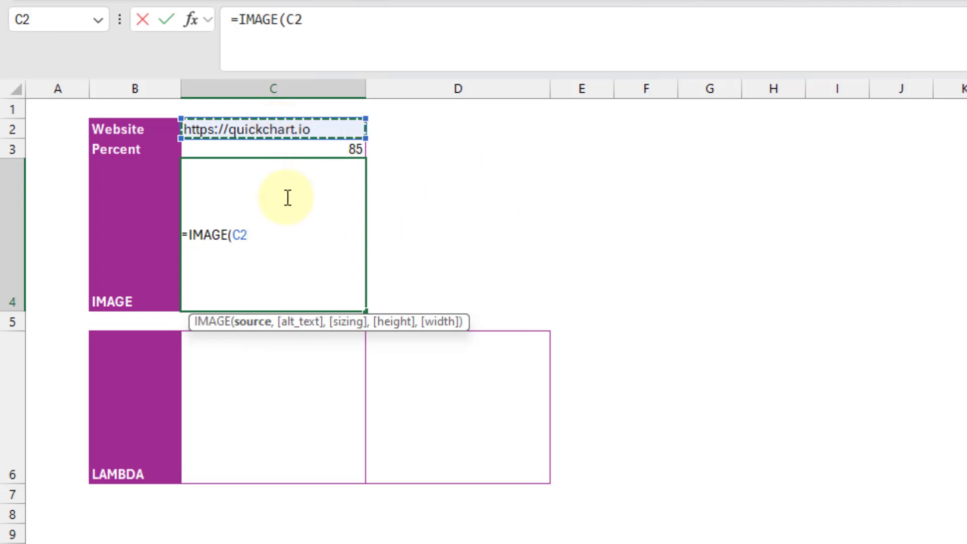
{"action": "type", "text": "&"}
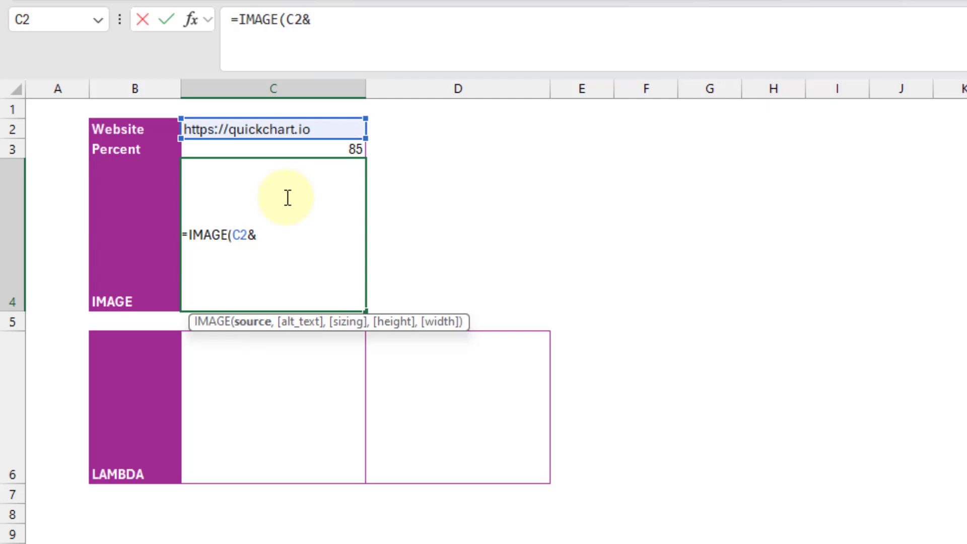
{"action": "type", "text": "\""}
{"action": "key", "text": "ctrl+v"}
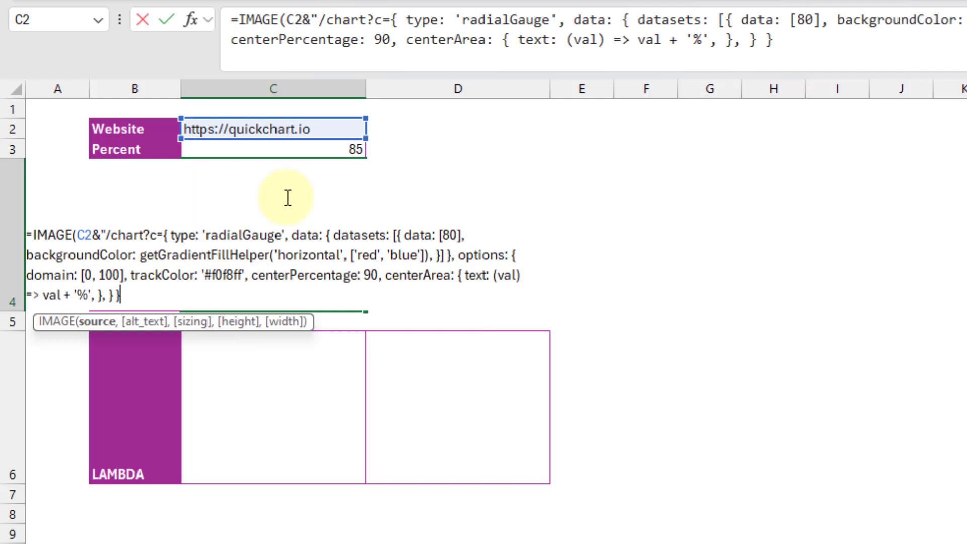
{"action": "type", "text": "\""}
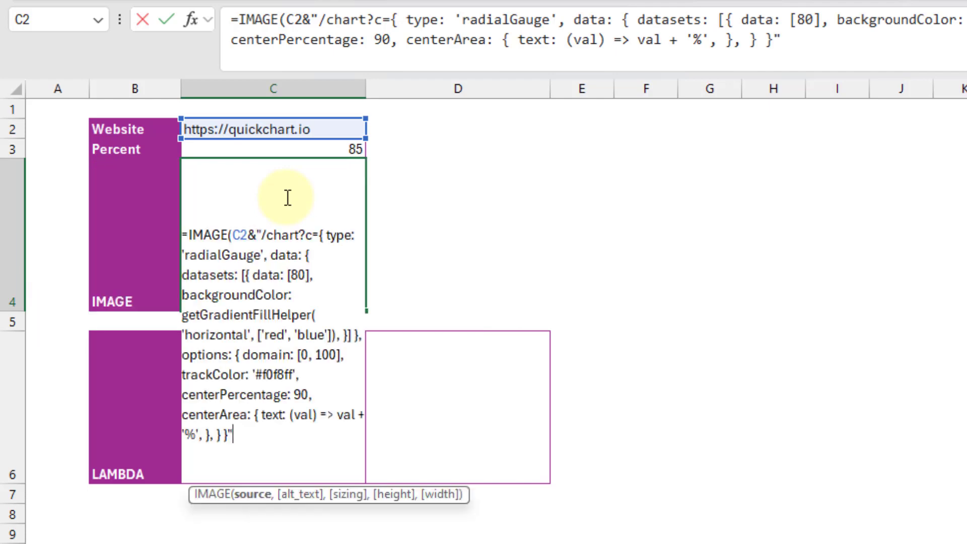
{"action": "type", "text": ")"}
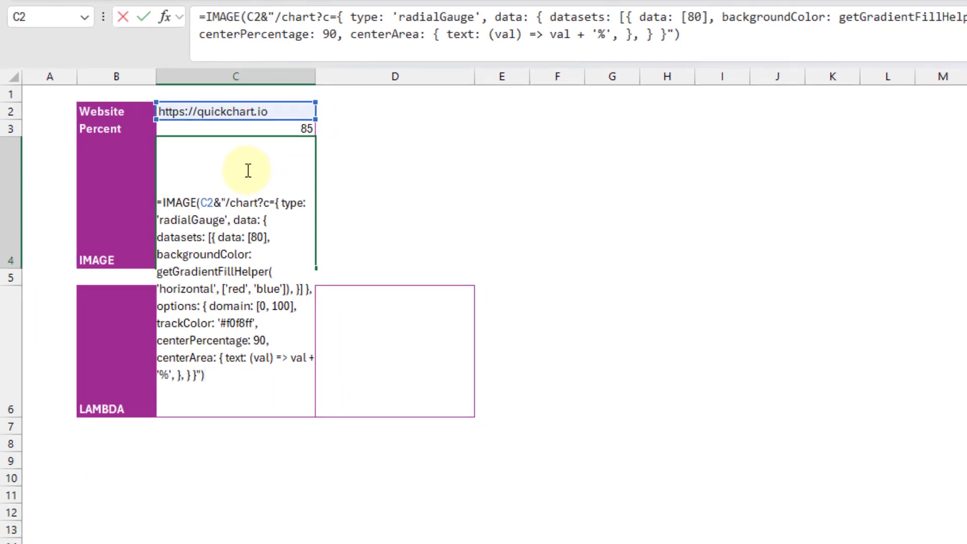
{"action": "key", "text": "Return"}
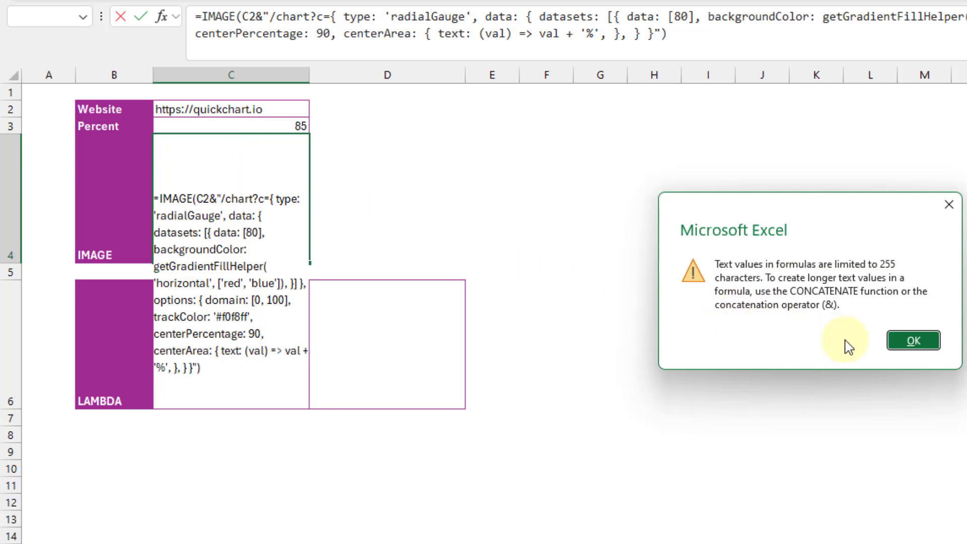
- Dismiss the 255-character warning and replace the gauge data 80 with "&C3&"
{"action": "left_click", "coordinate": [903, 340]}
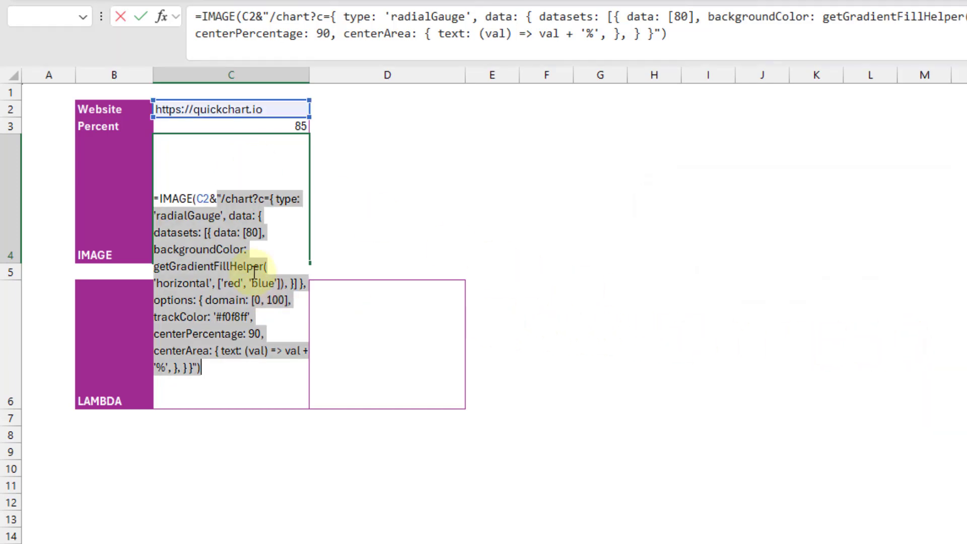
{"action": "left_click", "coordinate": [248, 233]}
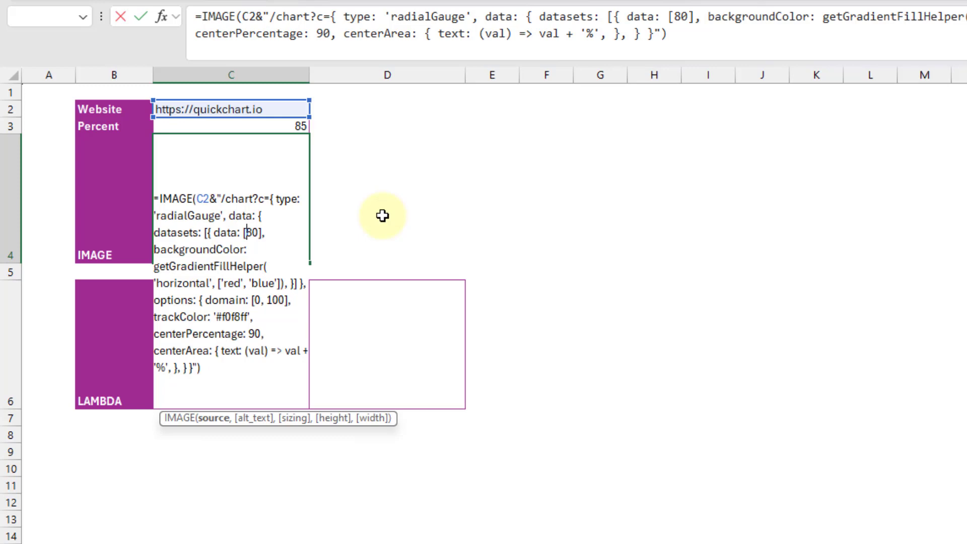
{"action": "key", "text": "Delete"}
{"action": "key", "text": "Delete"}
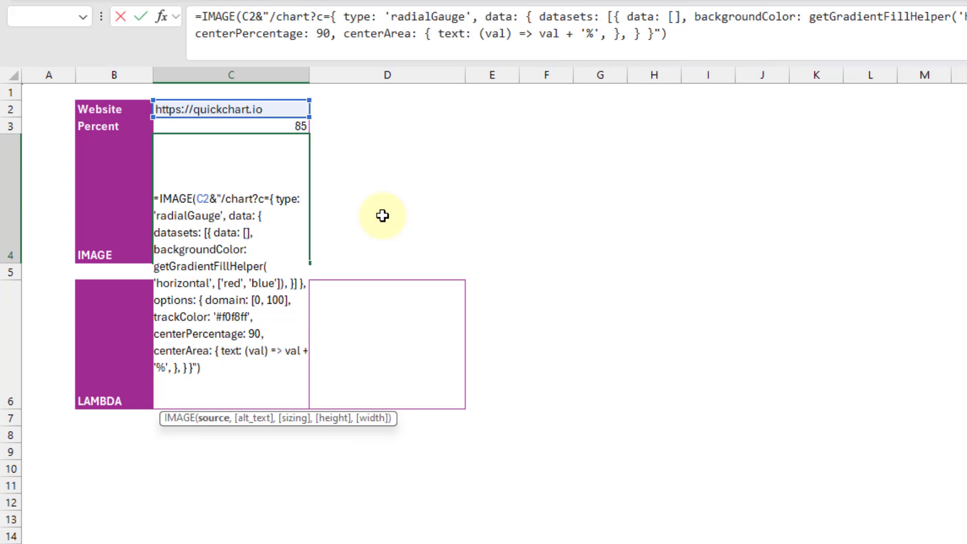
{"action": "type", "text": "\"\""}
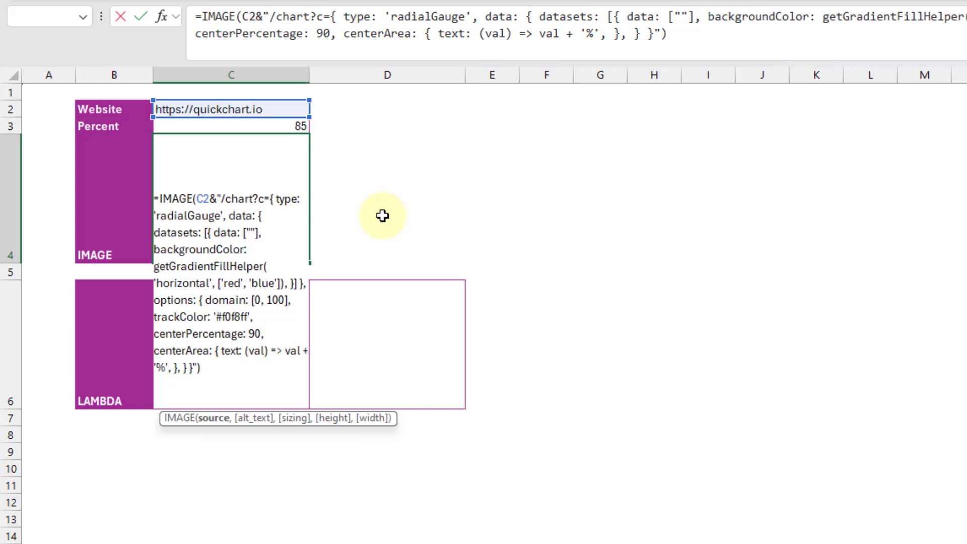
{"action": "type", "text": "&&"}
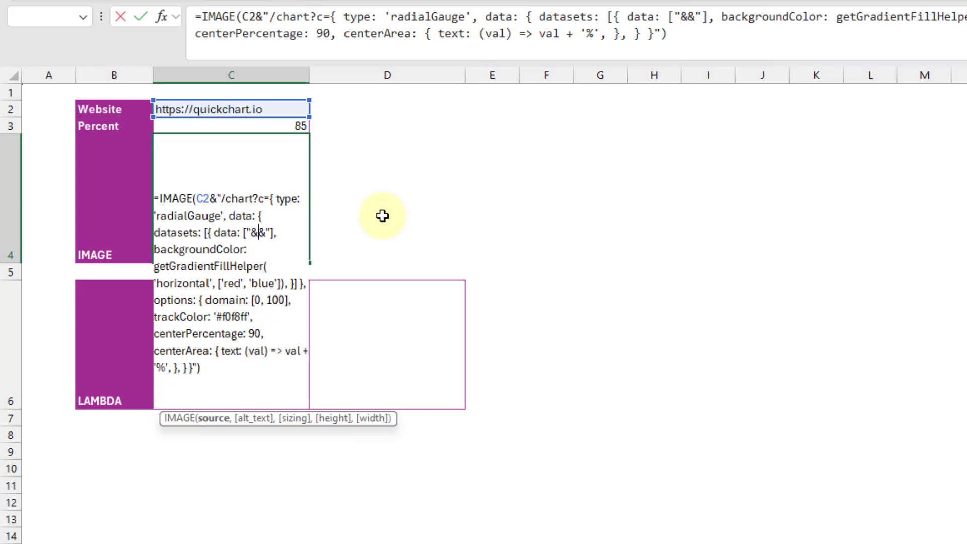
{"action": "left_click", "coordinate": [289, 127]}
{"action": "key", "text": "Return"}
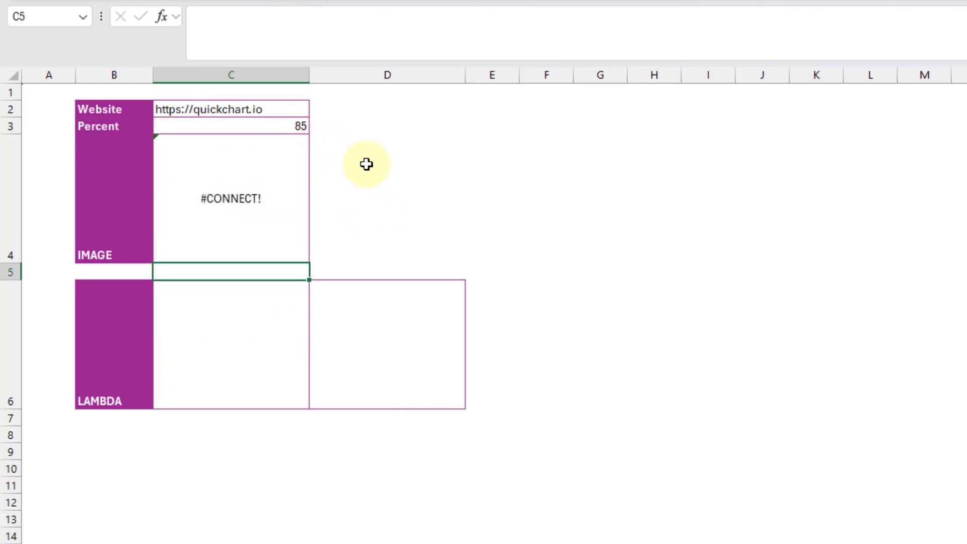
- Delete the options section from C4's formula, keeping the closing "), so the gauge shows 85
{"action": "key", "text": "Up"}
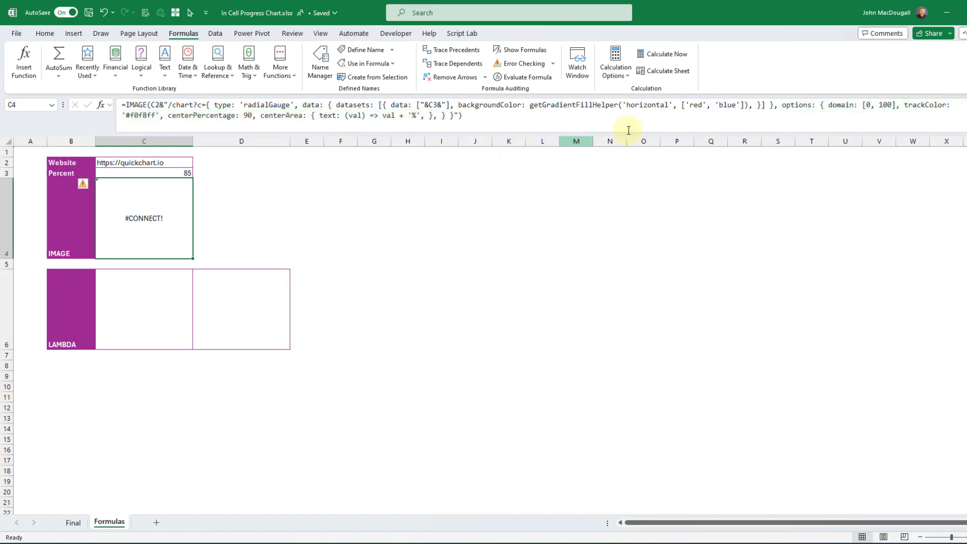
{"action": "left_click", "coordinate": [776, 105]}
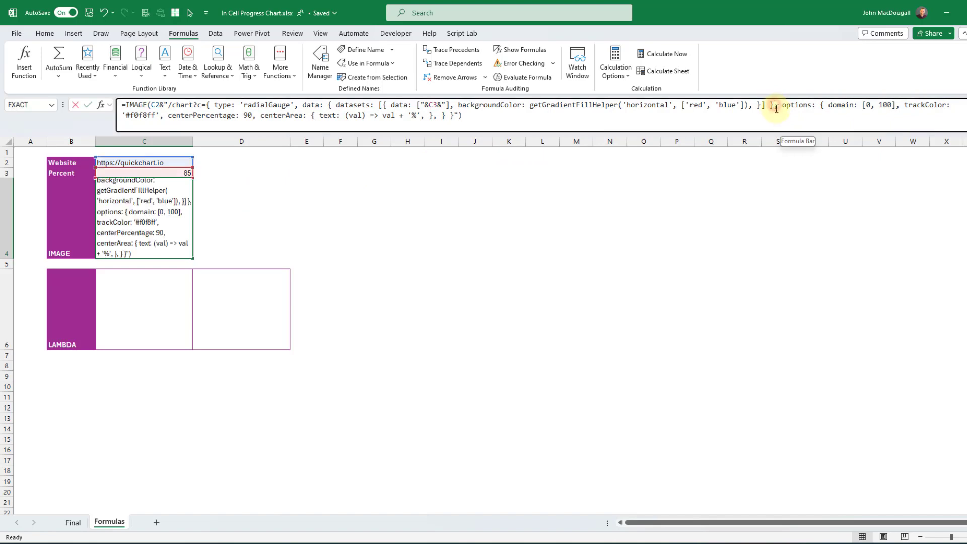
{"action": "left_click_drag", "start_coordinate": [776, 104], "coordinate": [446, 117]}
{"action": "key", "text": "BackSpace"}
{"action": "key", "text": "Return"}
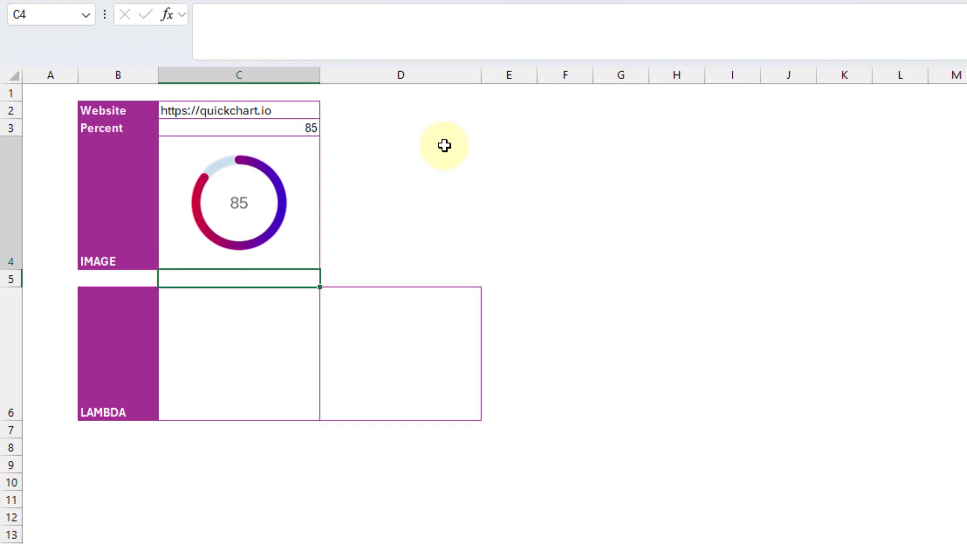
{"action": "key", "text": "Up"}
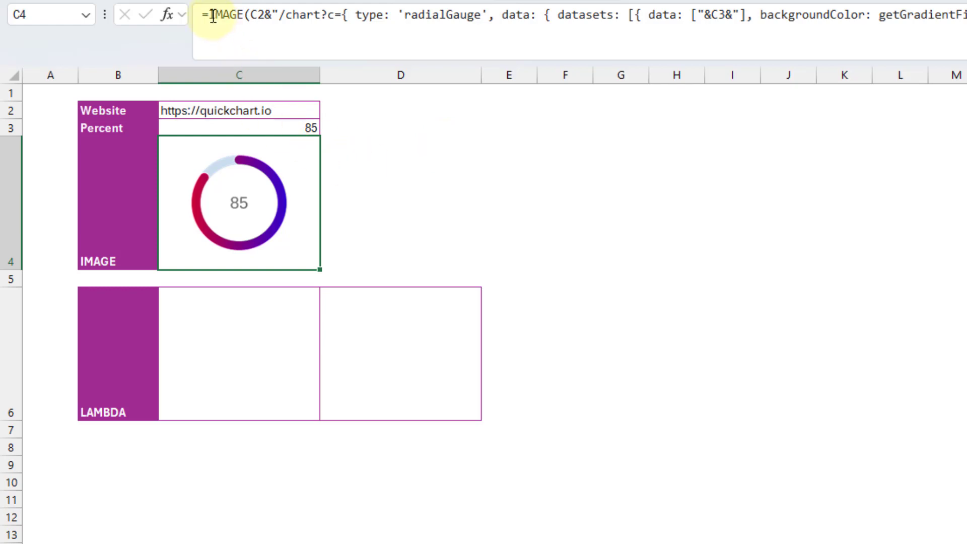
- Copy C4's gauge formula text and start a =LAMBDA formula in C6
{"action": "left_click_drag", "start_coordinate": [210, 16], "coordinate": [966, 23]}
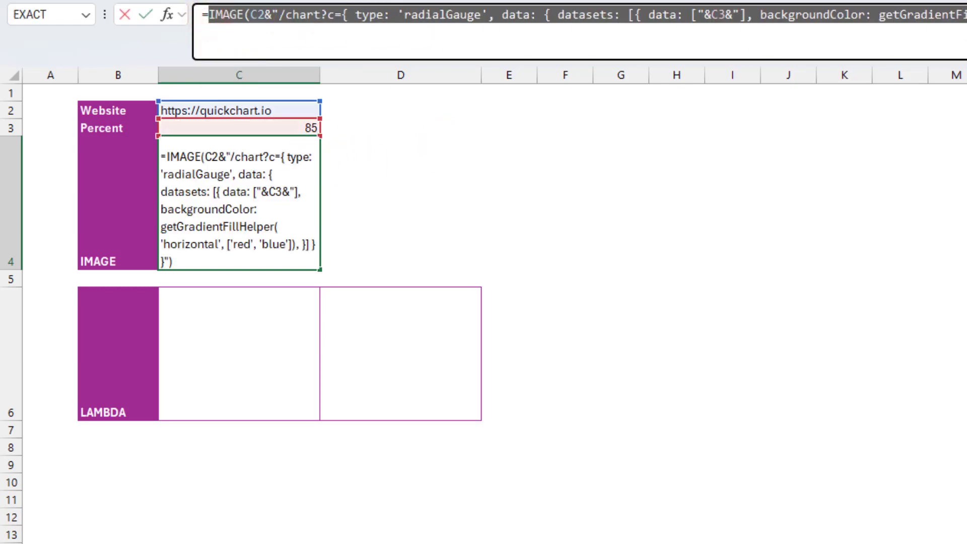
{"action": "key", "text": "Escape"}
{"action": "left_click", "coordinate": [224, 360]}
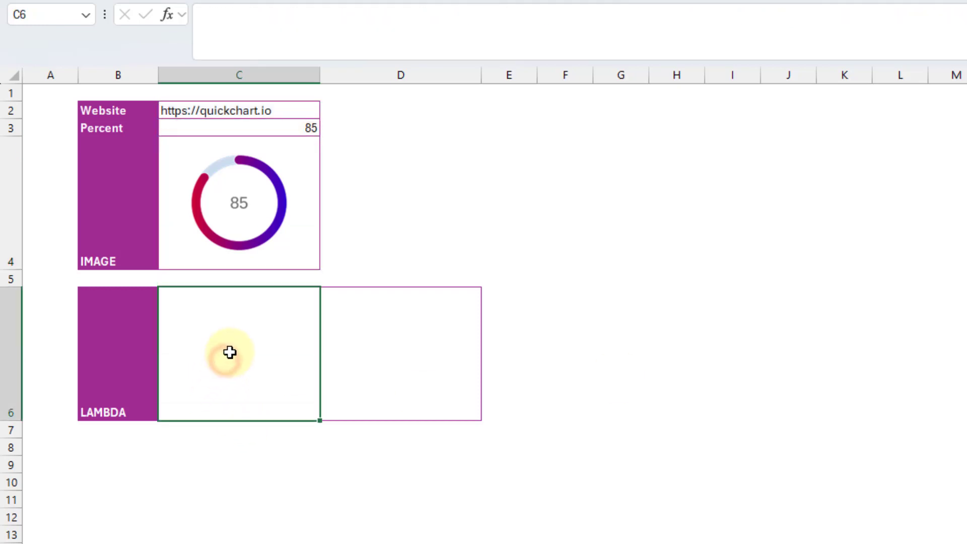
{"action": "type", "text": "=lamb"}
- Give the LAMBDA a percent parameter wrapping the pasted IMAGE gauge formula
{"action": "key", "text": "Tab"}
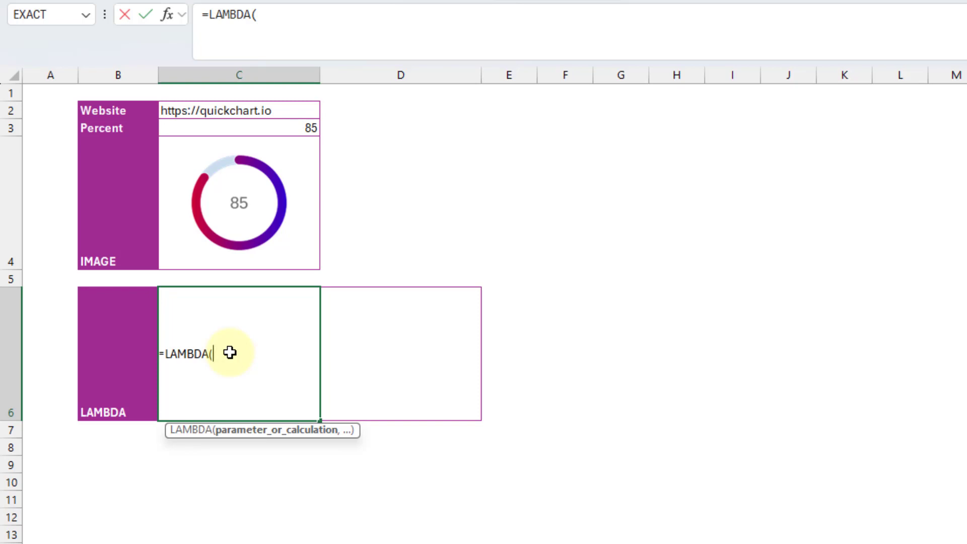
{"action": "type", "text": "percent"}
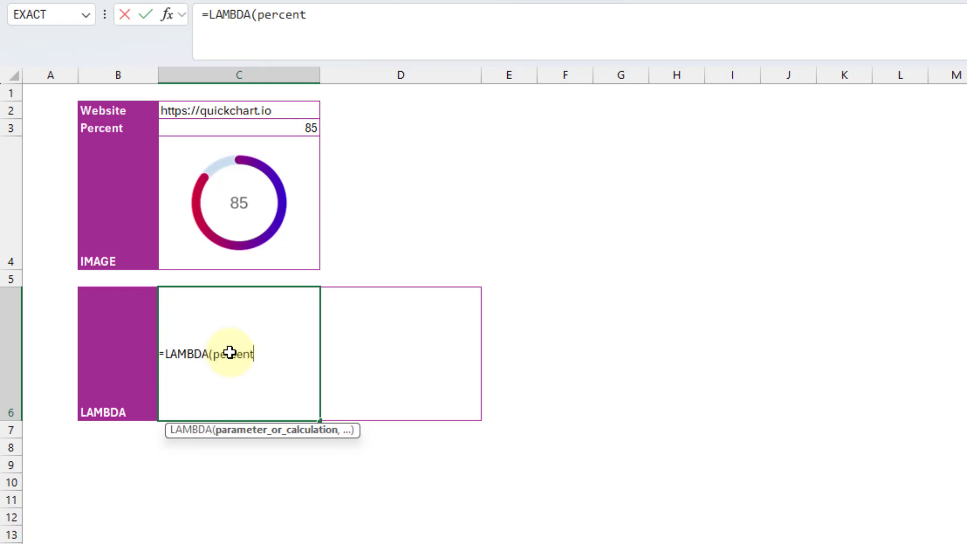
{"action": "type", "text": ","}
{"action": "key", "text": "ctrl+v"}
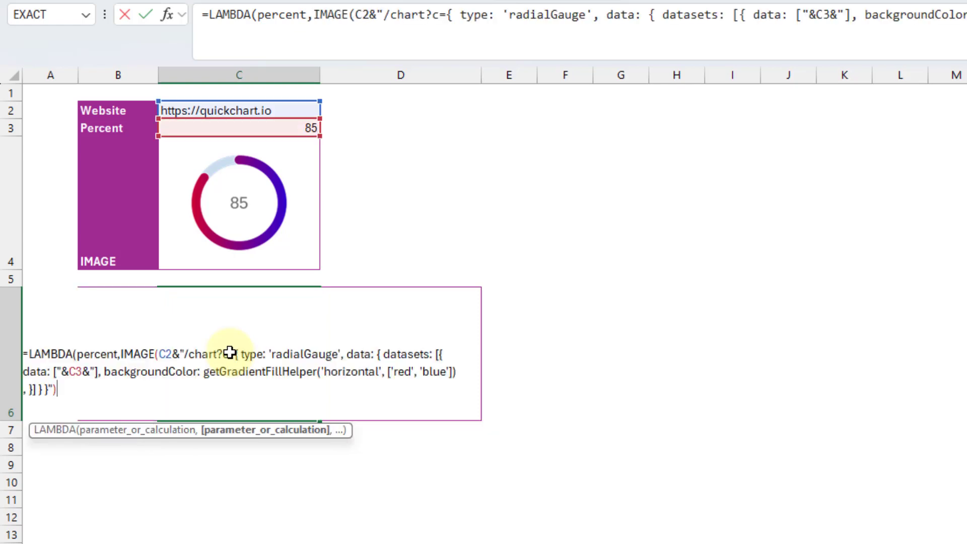
{"action": "type", "text": ")"}
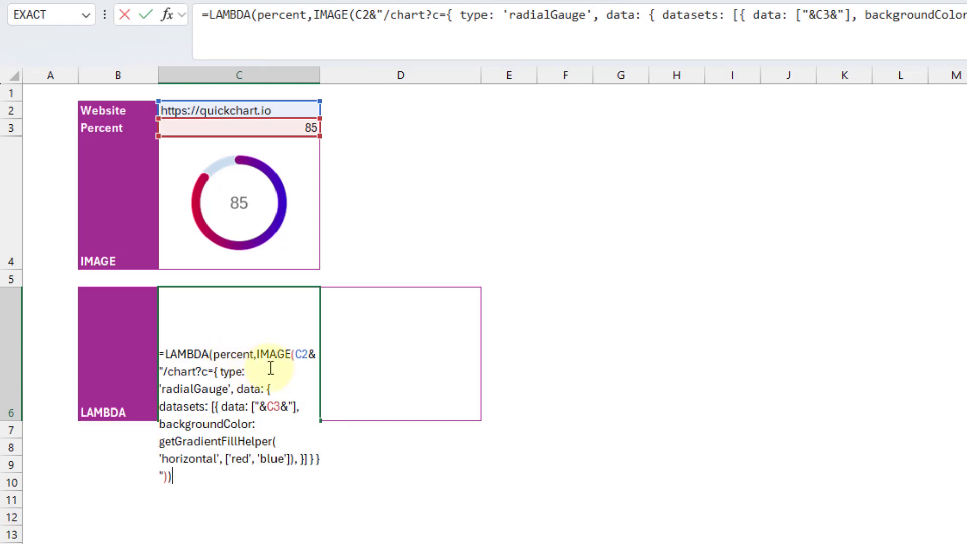
- Hard-code the quickchart.io URL in place of C2 and replace C3 with percent
{"action": "double_click", "coordinate": [297, 354]}
{"action": "key", "text": "F9"}
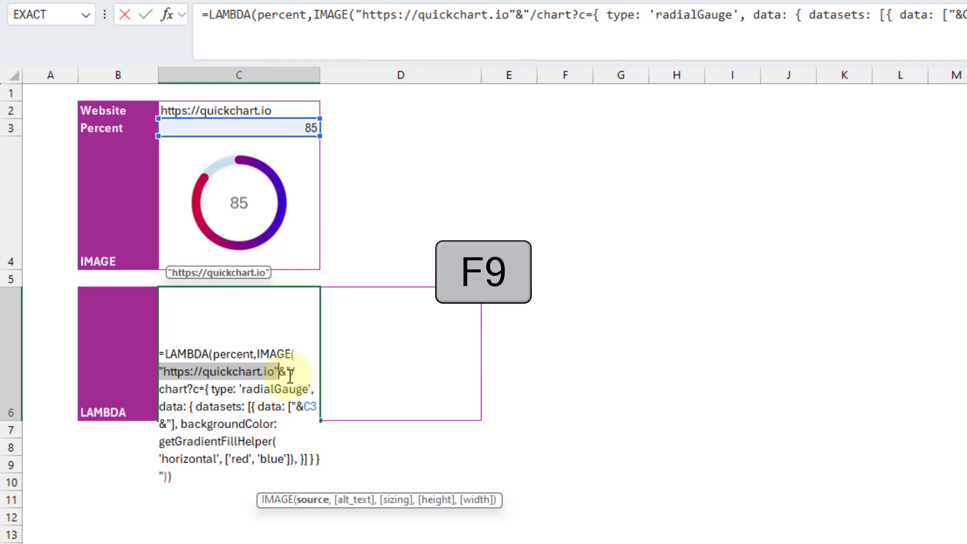
{"action": "double_click", "coordinate": [310, 406]}
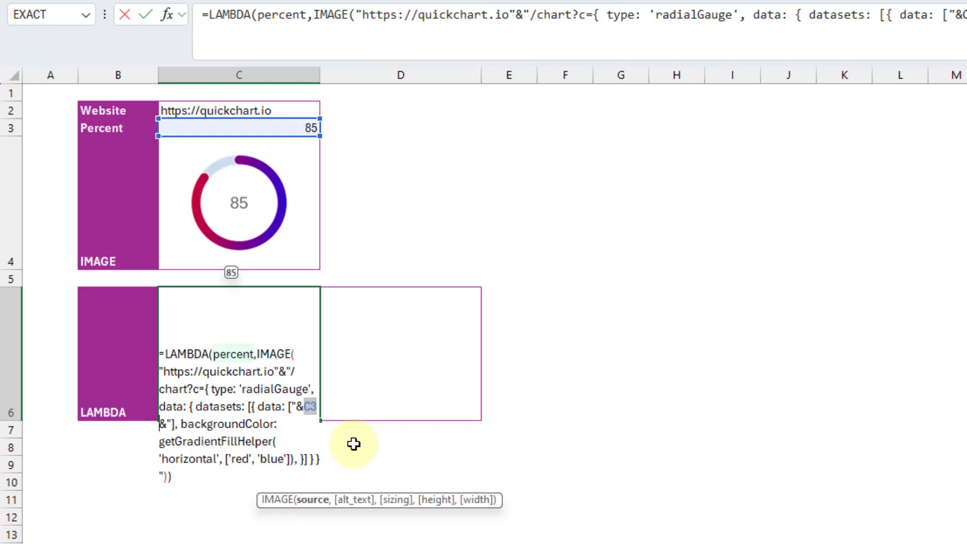
{"action": "type", "text": "per"}
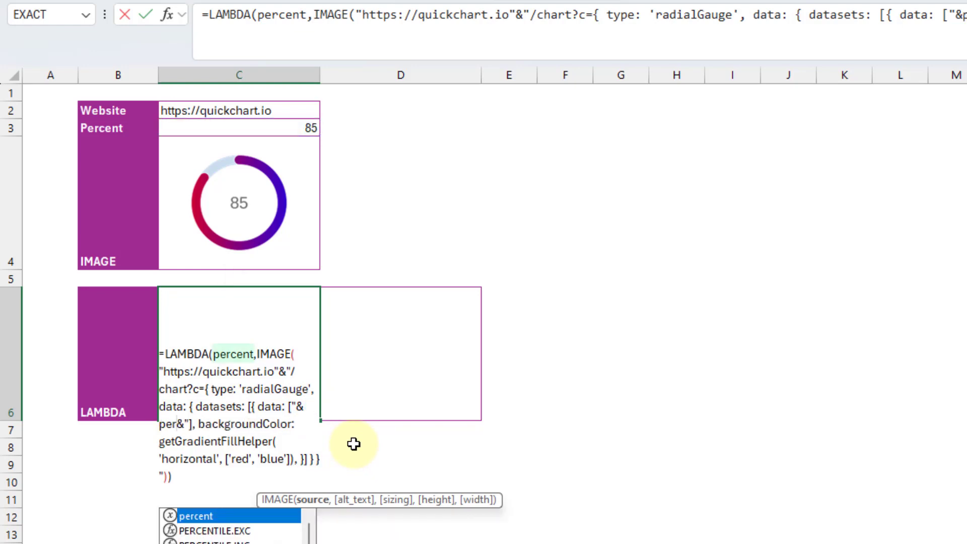
{"action": "key", "text": "Tab"}
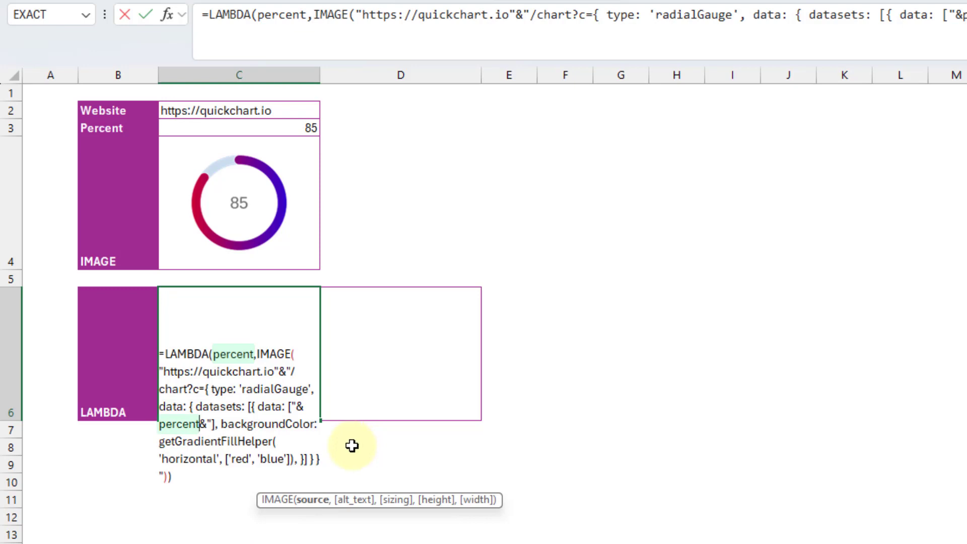
{"action": "left_click", "coordinate": [200, 477]}
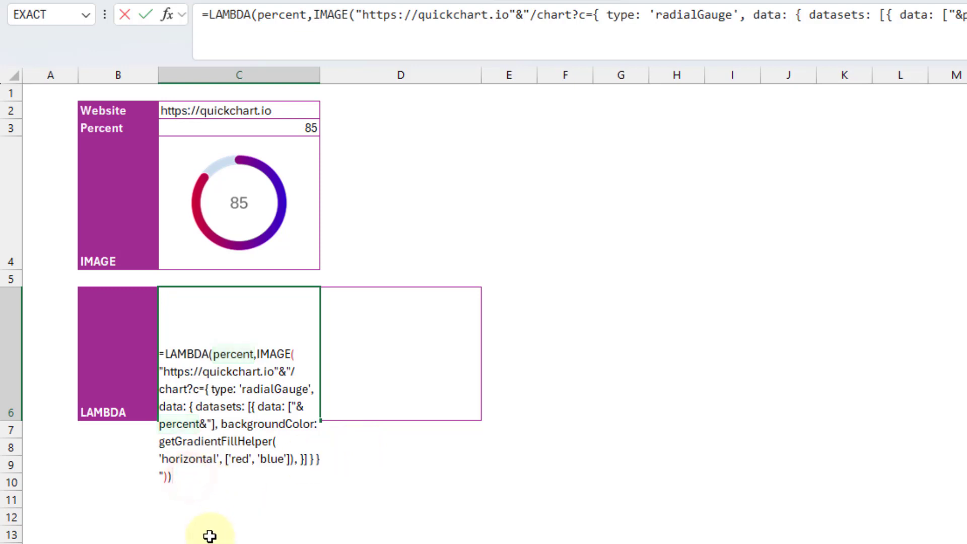
- Call the LAMBDA with (70) so C6 shows a gauge reading 70
{"action": "type", "text": "(70)"}
{"action": "key", "text": "Return"}
{"action": "key", "text": "Up"}
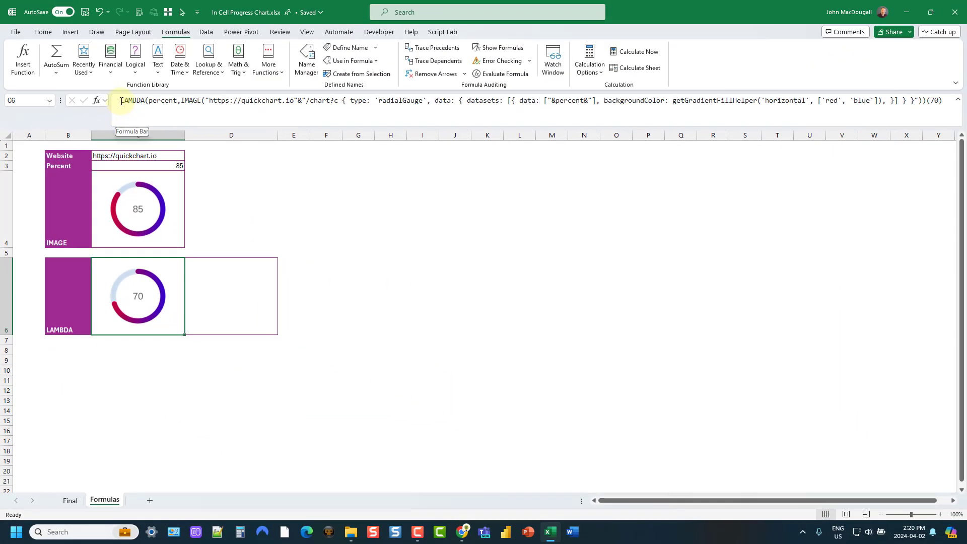
- Copy the LAMBDA formula text without the (70) call, leaving the cell unchanged
{"action": "left_click_drag", "start_coordinate": [121, 101], "coordinate": [929, 121]}
{"action": "key", "text": "ctrl+c"}
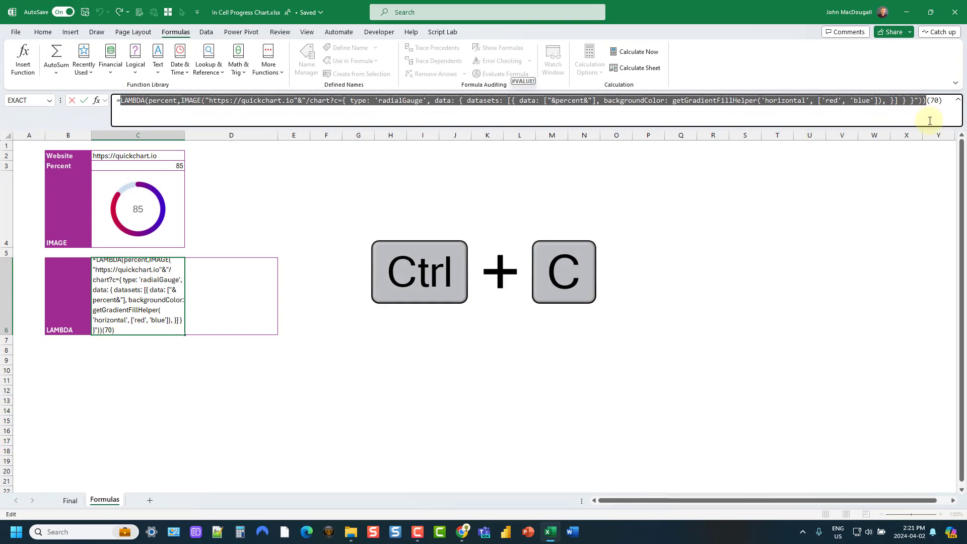
{"action": "key", "text": "Escape"}
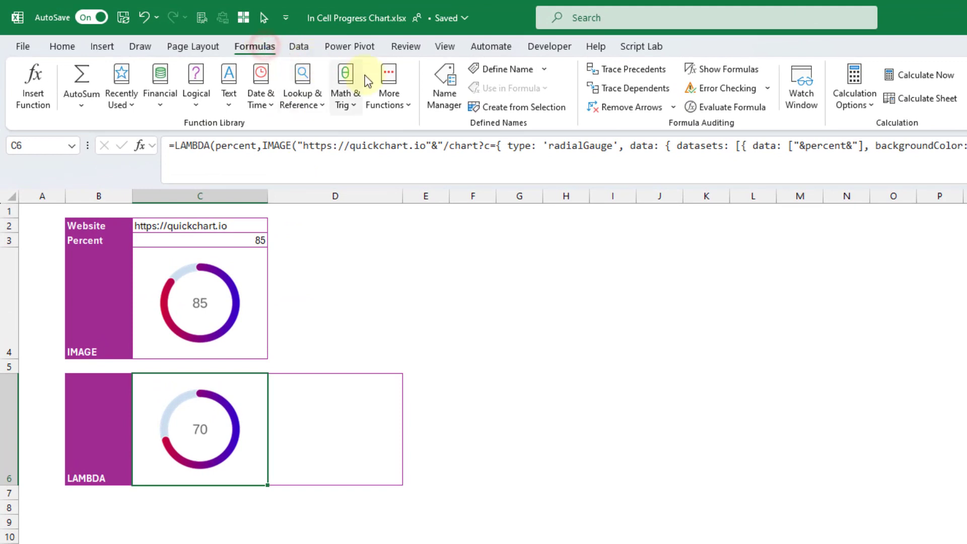
- Define the name CHART.PROGRESS in Name Manager, referring to the copied gauge LAMBDA
{"action": "left_click", "coordinate": [442, 89]}
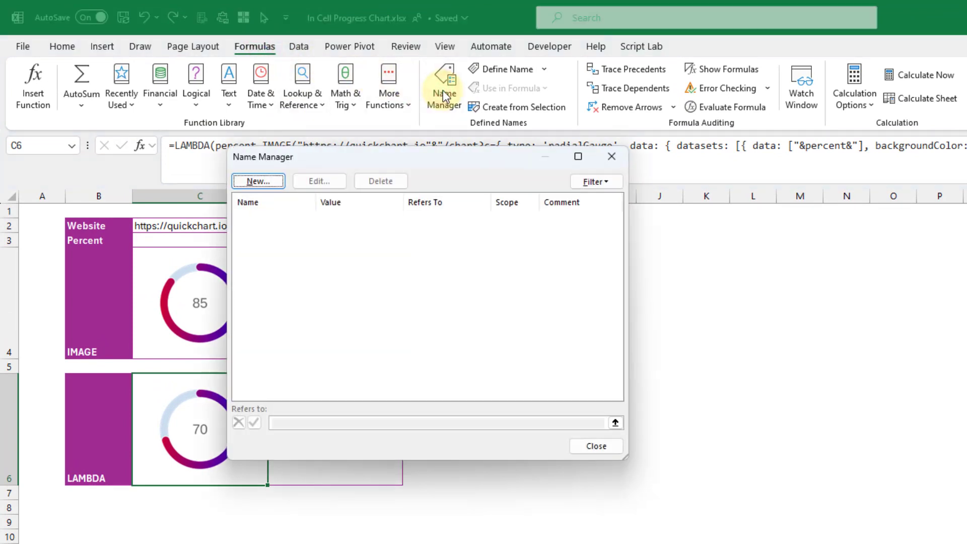
{"action": "left_click", "coordinate": [259, 181]}
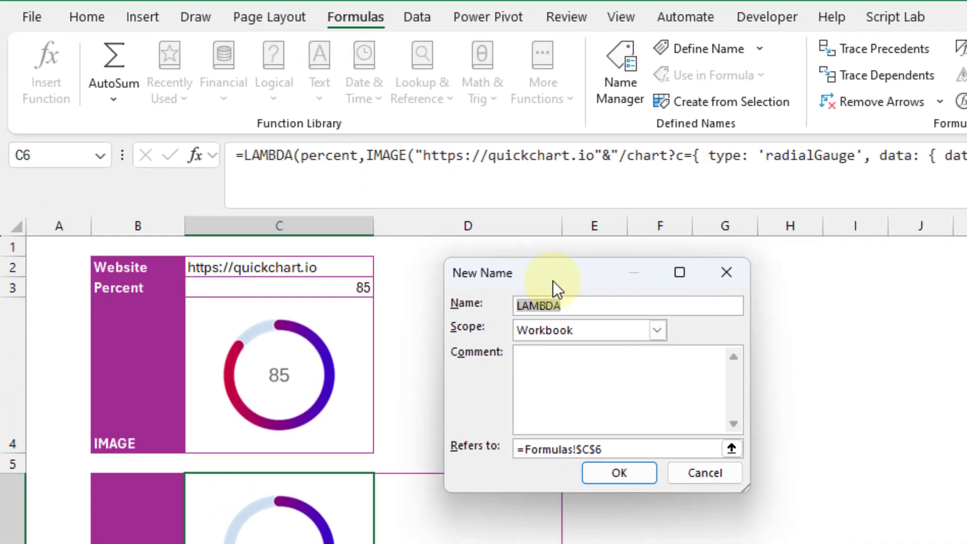
{"action": "type", "text": "CHART."}
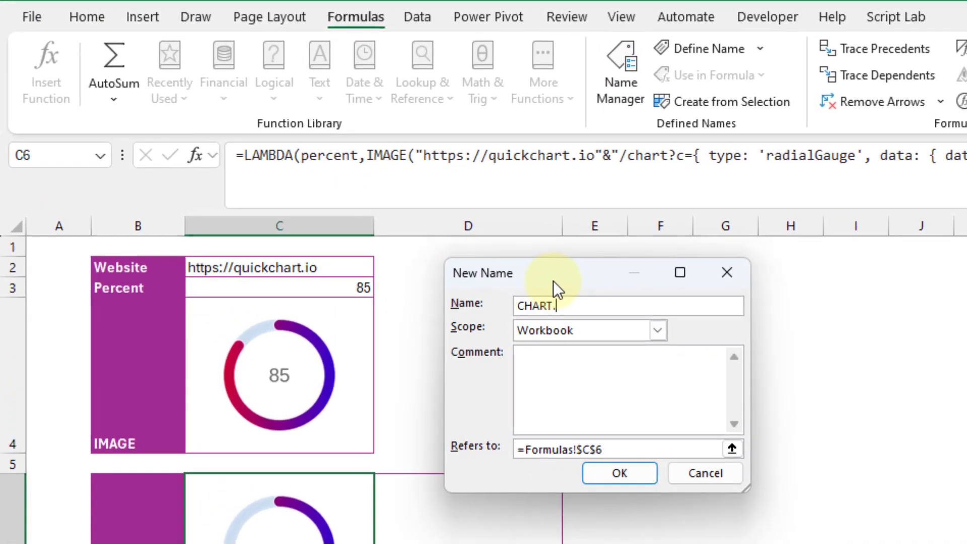
{"action": "type", "text": "PROGRESS"}
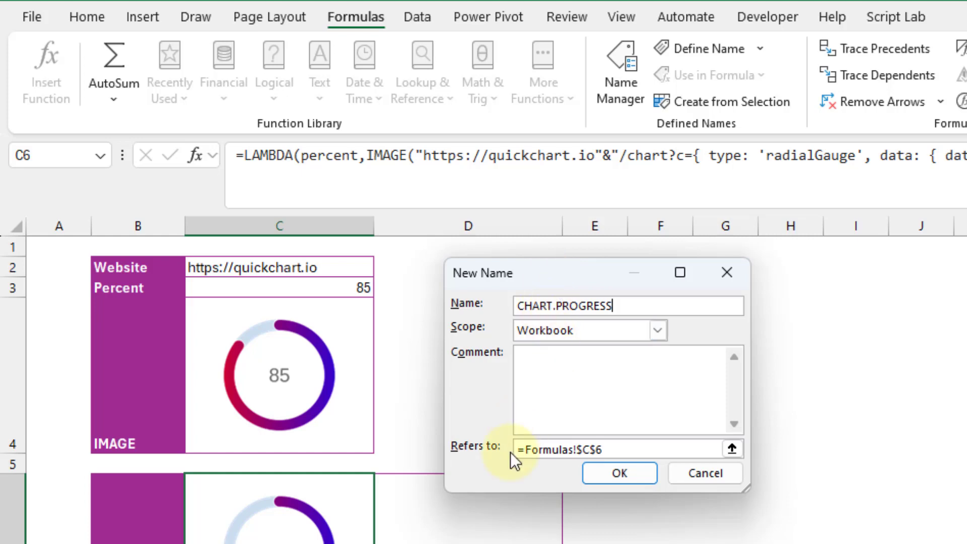
{"action": "left_click", "coordinate": [524, 448]}
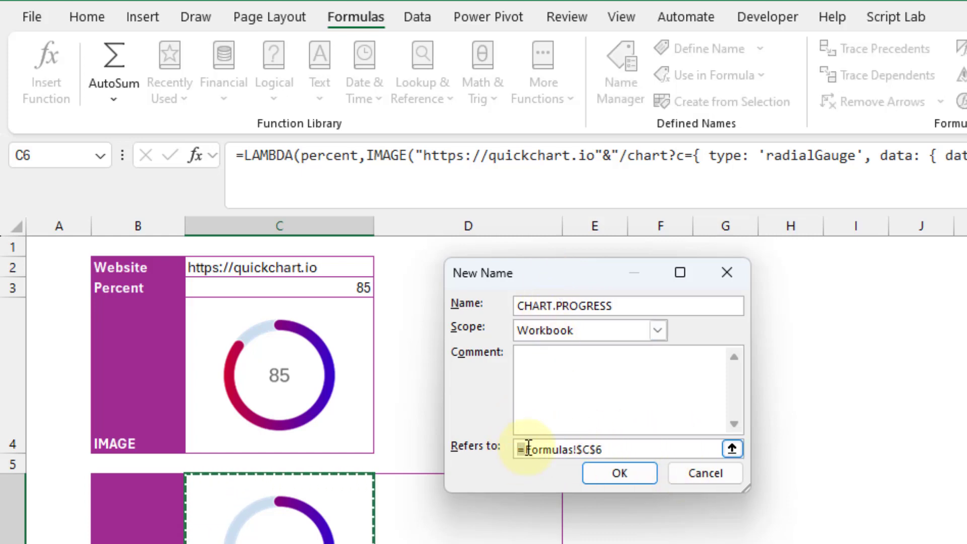
{"action": "left_click_drag", "start_coordinate": [525, 449], "coordinate": [646, 450]}
{"action": "key", "text": "BackSpace"}
{"action": "key", "text": "ctrl+v"}
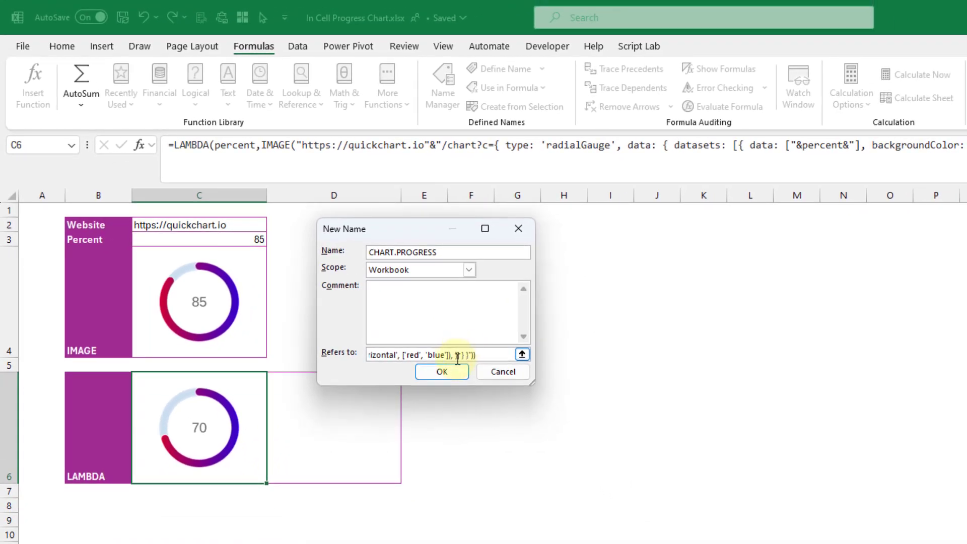
{"action": "left_click", "coordinate": [461, 384]}
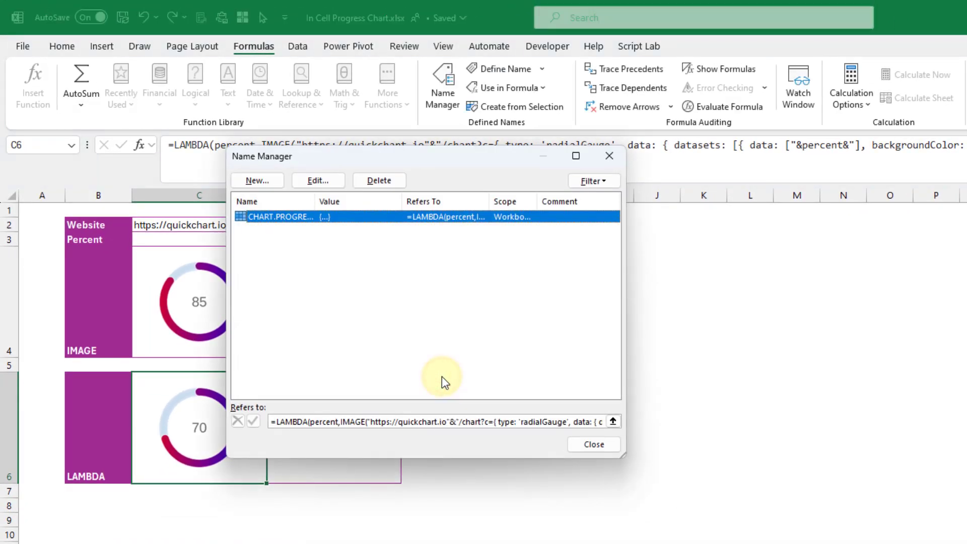
- Enter =CHART.PROGRESS(C3) in D6 for an 85 gauge beside the 70 LAMBDA gauge
{"action": "left_click", "coordinate": [589, 447]}
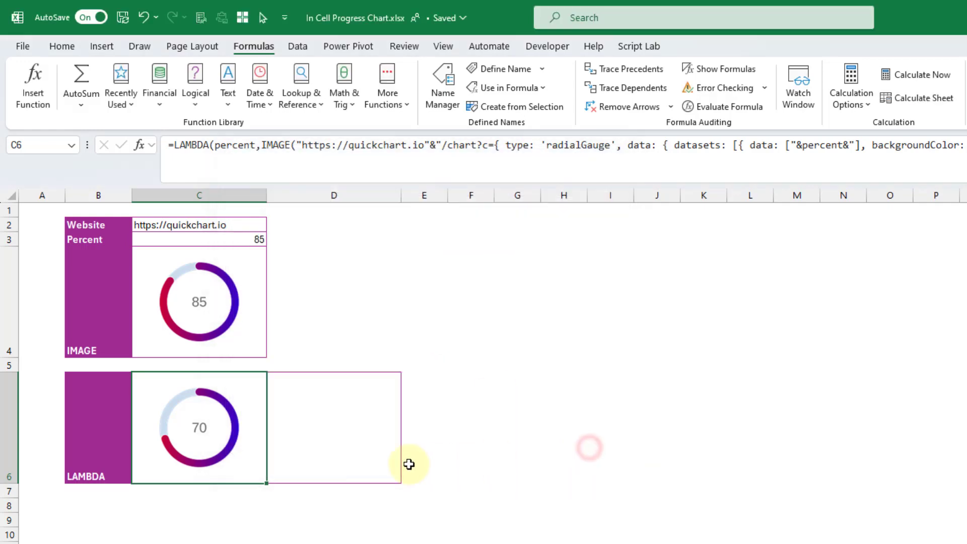
{"action": "left_click", "coordinate": [322, 416]}
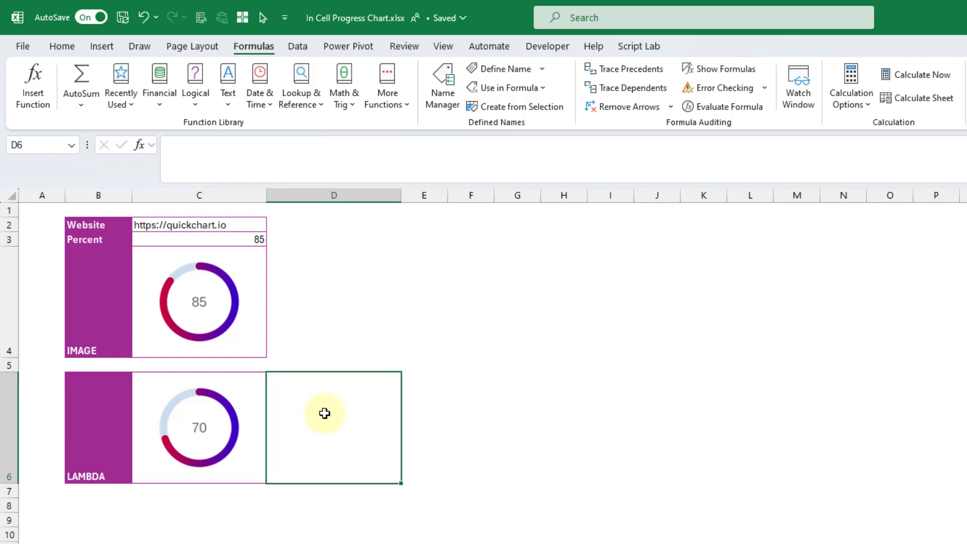
{"action": "type", "text": "=chart"}
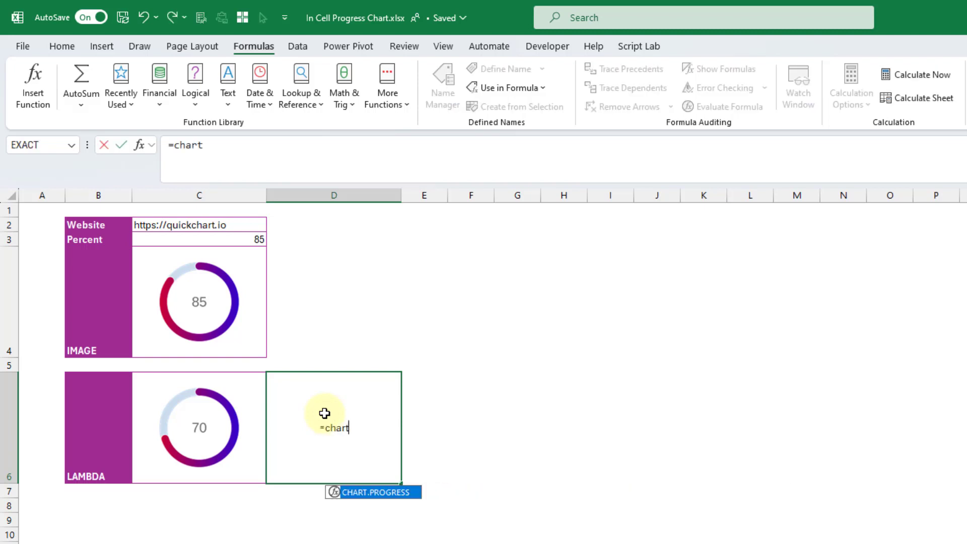
{"action": "key", "text": "Tab"}
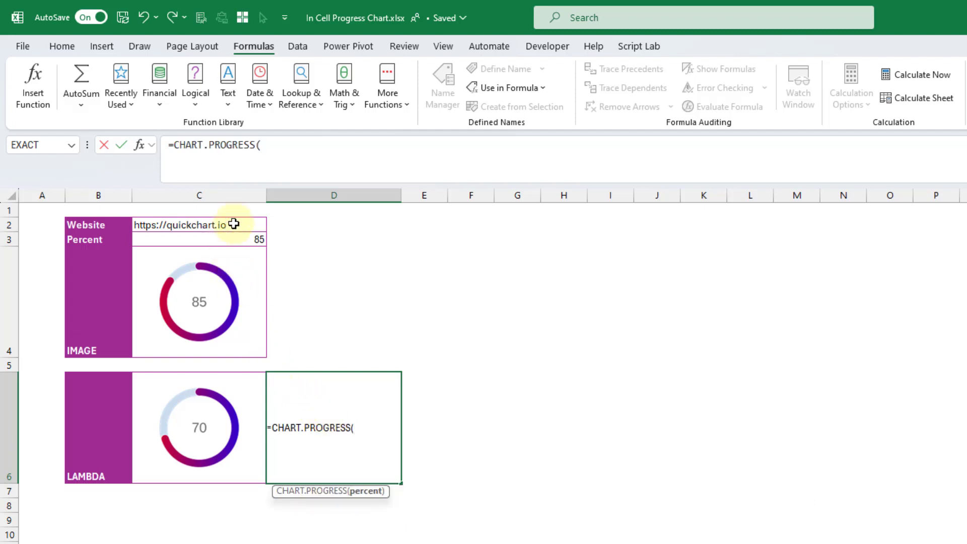
{"action": "left_click", "coordinate": [240, 238]}
{"action": "type", "text": ")"}
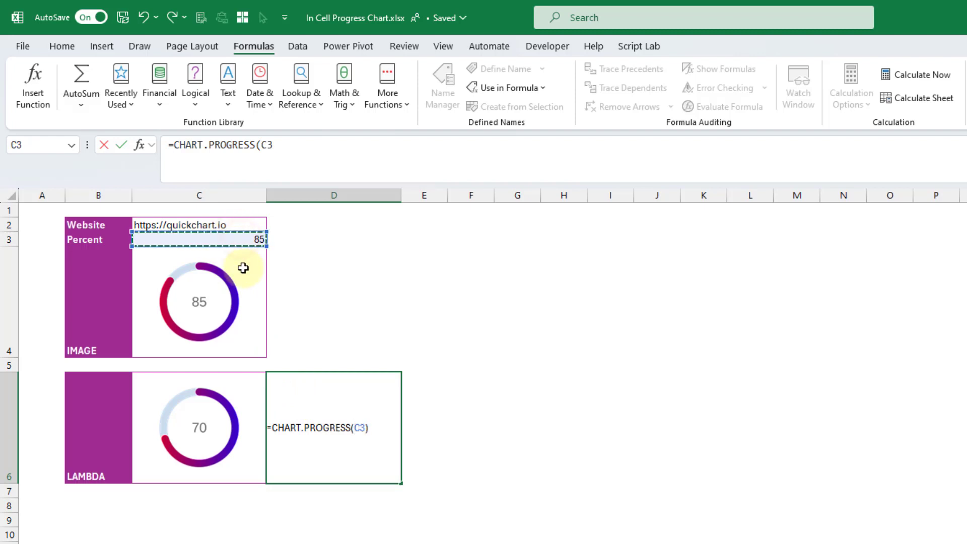
{"action": "key", "text": "Return"}
{"action": "key", "text": "Up"}
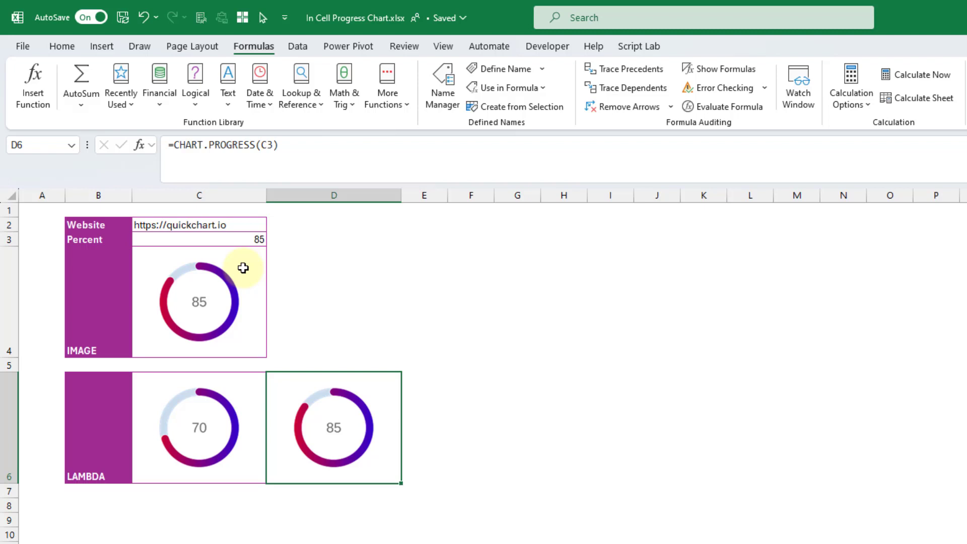
- In C4's IMAGE formula, replace the getGradientFillHelper gradient with backgroundColor 'green'
{"action": "left_click", "coordinate": [244, 268]}
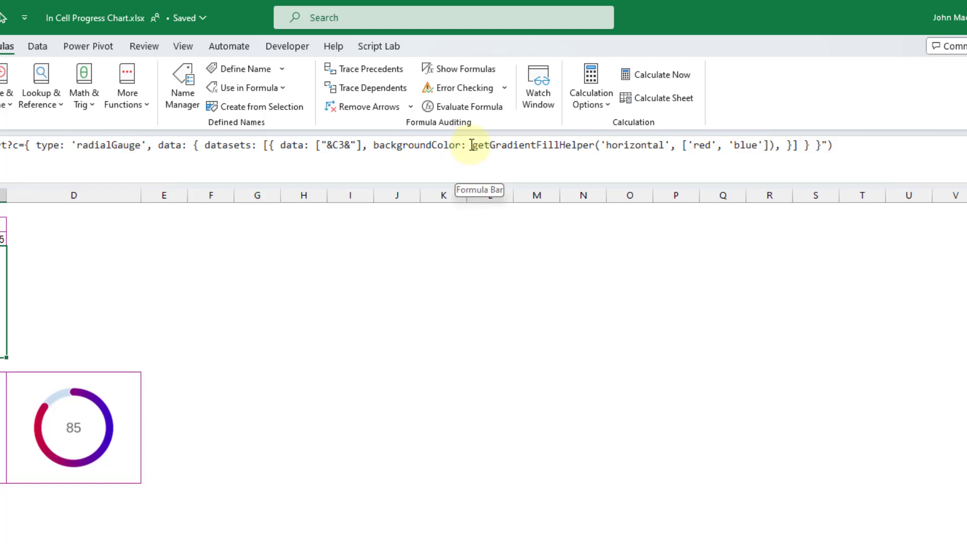
{"action": "left_click_drag", "start_coordinate": [471, 146], "coordinate": [780, 146]}
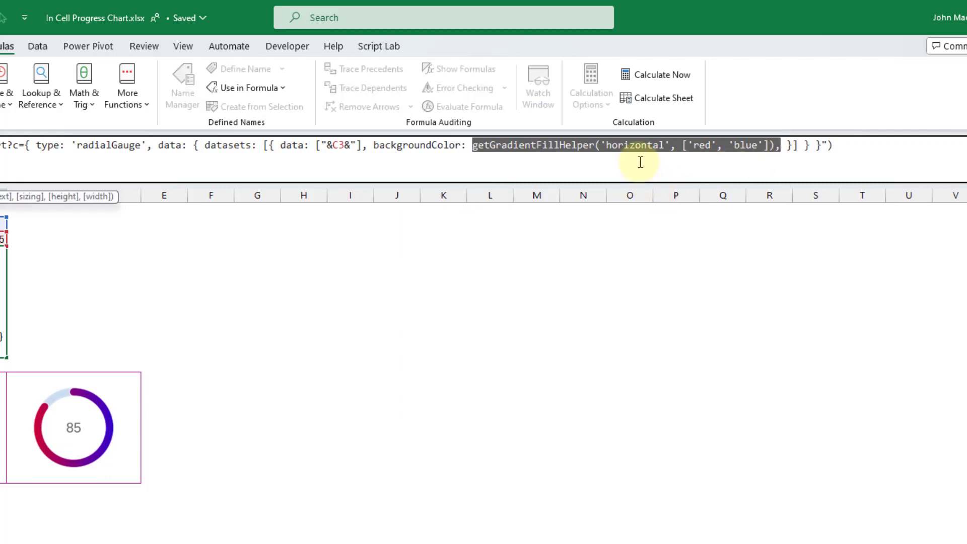
{"action": "type", "text": "''"}
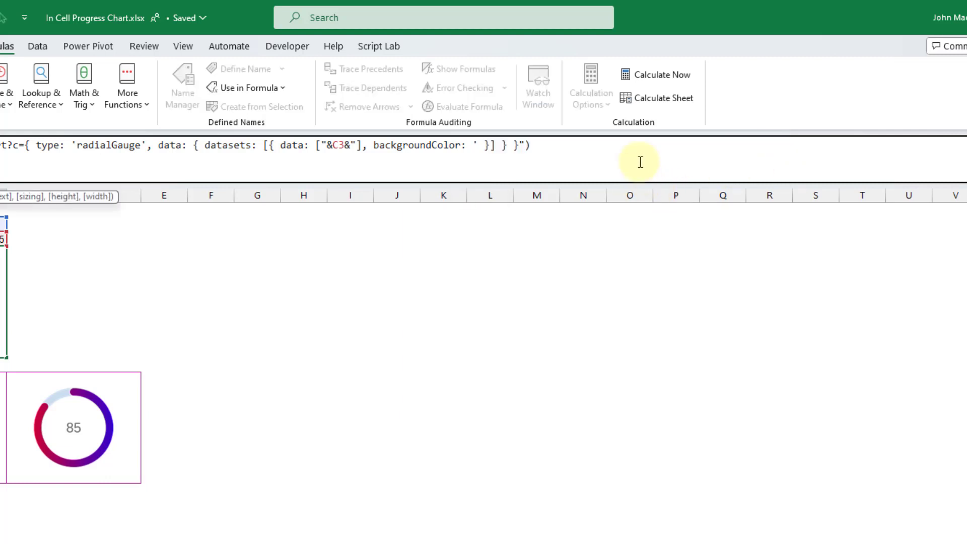
{"action": "key", "text": "Left"}
{"action": "type", "text": "green"}
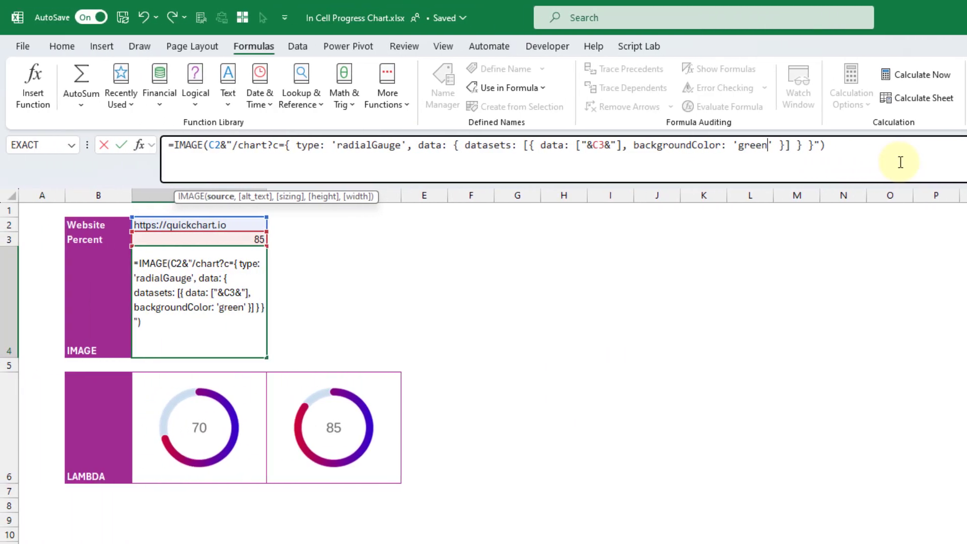
{"action": "key", "text": "ctrl+Return"}
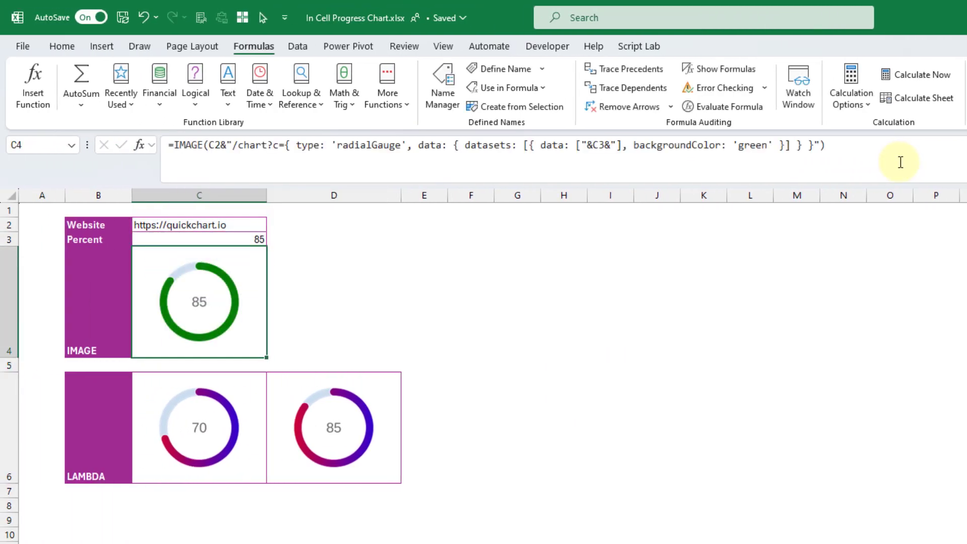